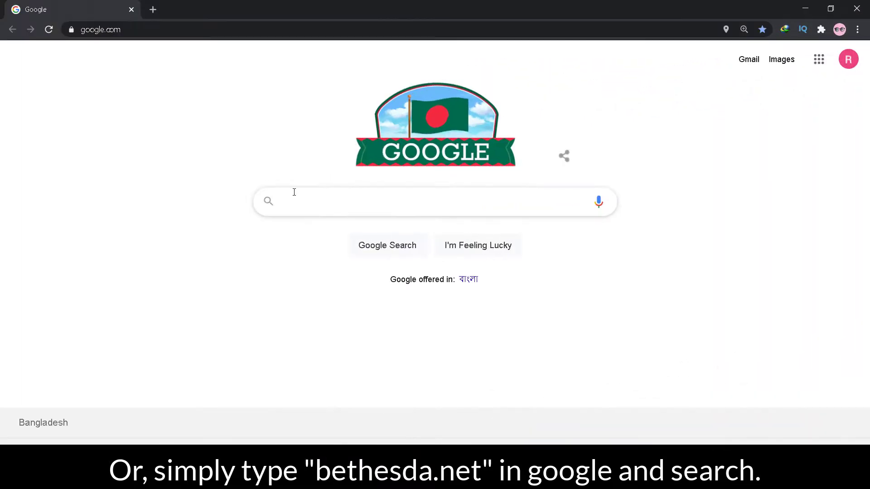
Search Google for 'bethesda.net' and go to the top of the Bethesda.net homepage
{"action": "type", "text": "bethes"}
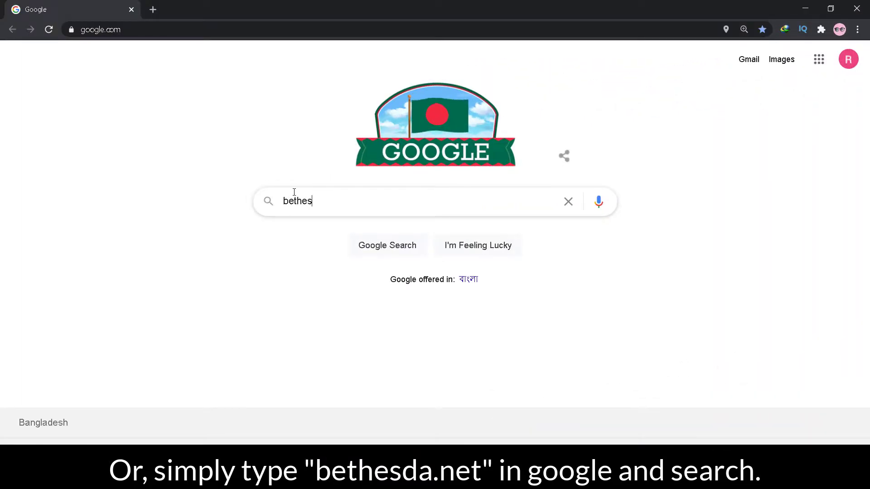
{"action": "type", "text": "da.net"}
{"action": "key", "text": "Return"}
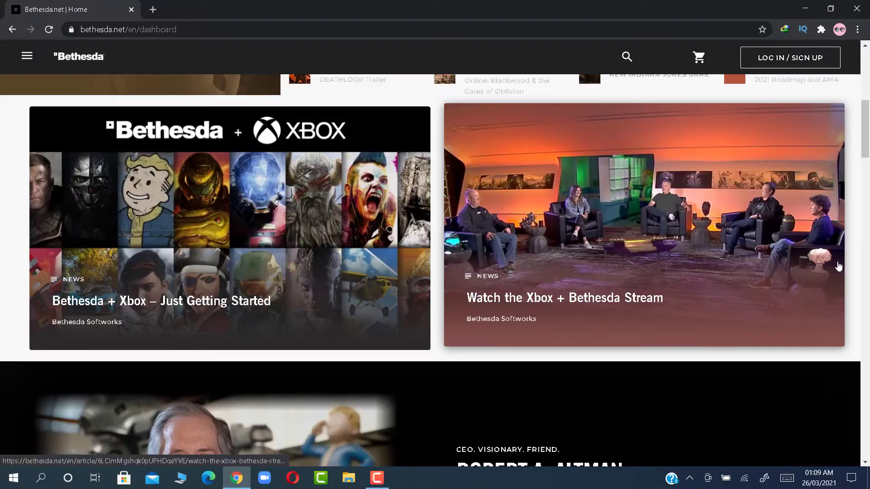
{"action": "scroll", "coordinate": [839, 266], "scroll_direction": "up", "scroll_amount": 6}
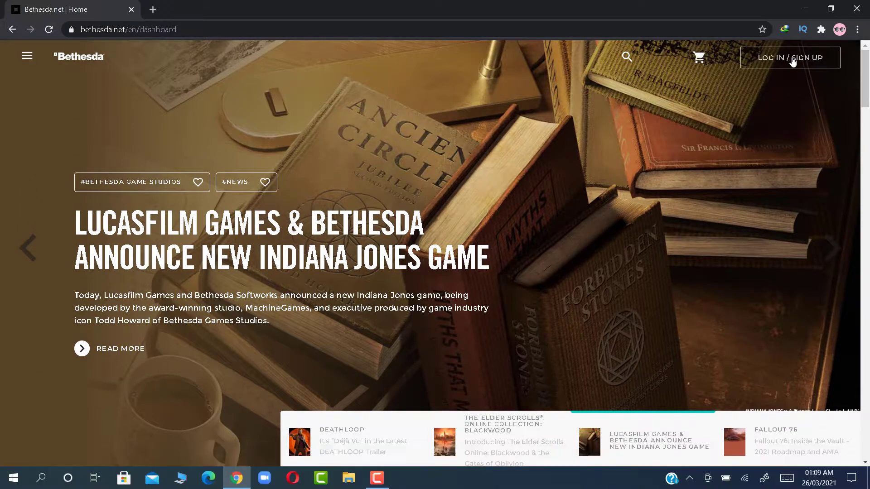
Open the LOG IN / SIGN UP dialog and switch to signing up for a new account
{"action": "left_click", "coordinate": [792, 61]}
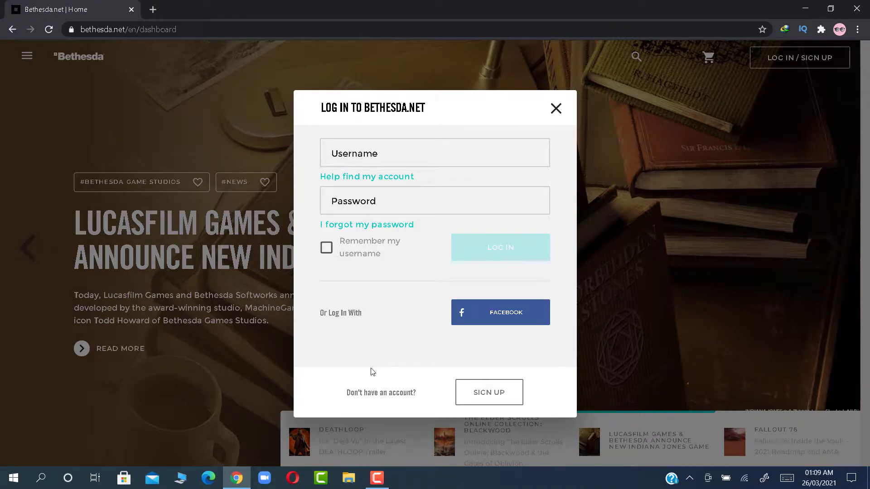
{"action": "left_click", "coordinate": [488, 392]}
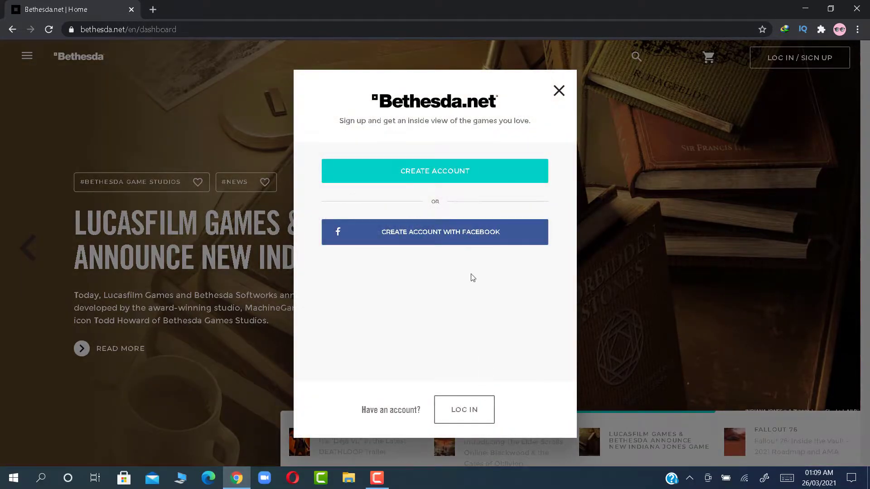
Choose account creation with email and enter the Gmail address in the Email field
{"action": "left_click", "coordinate": [470, 181]}
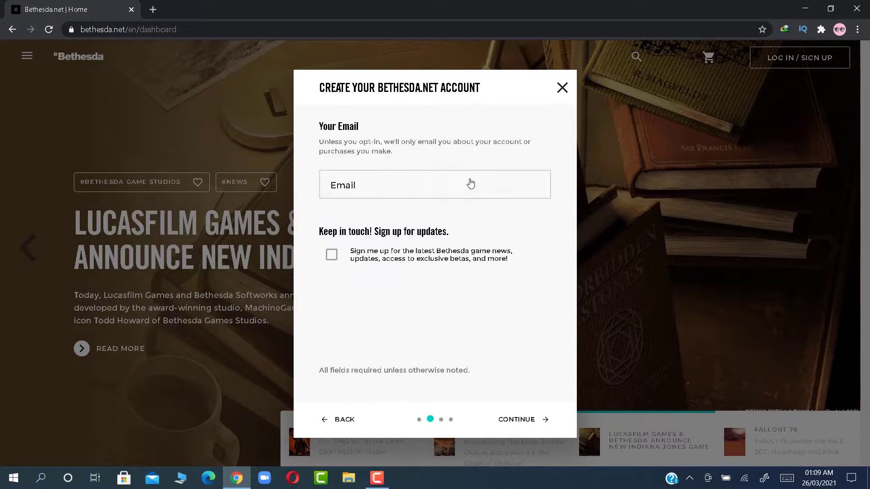
{"action": "left_click", "coordinate": [457, 181]}
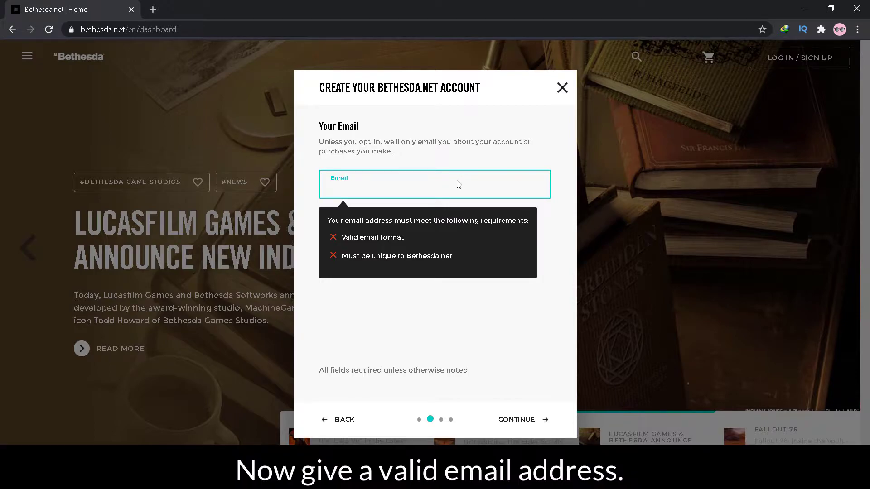
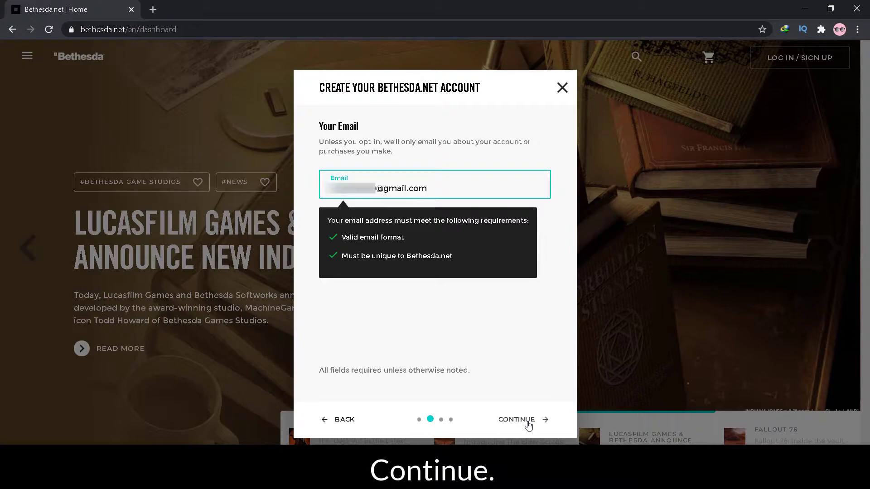
Continue to the Your Account step, enter a valid username, and type the account password
{"action": "left_click", "coordinate": [528, 425]}
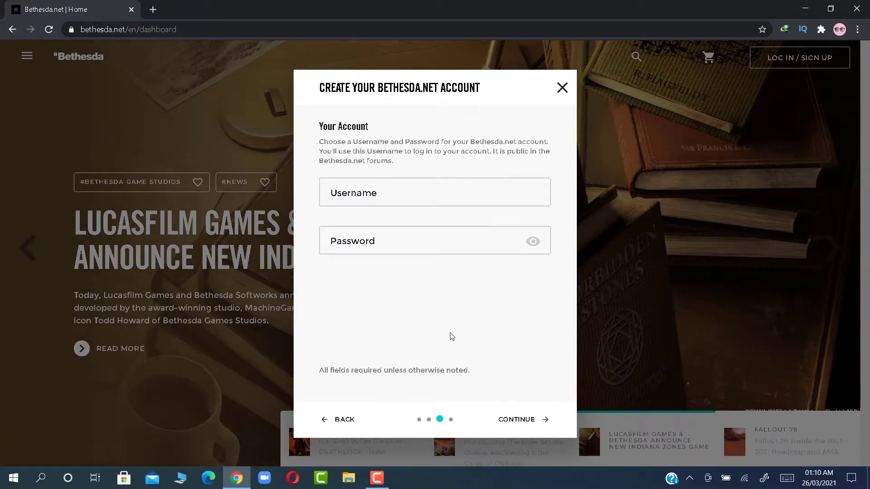
{"action": "left_click", "coordinate": [425, 200]}
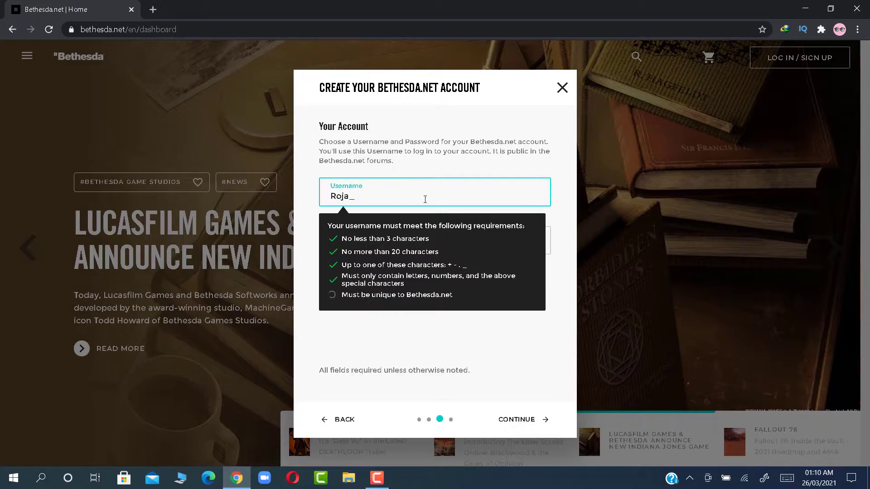
{"action": "left_click", "coordinate": [503, 366]}
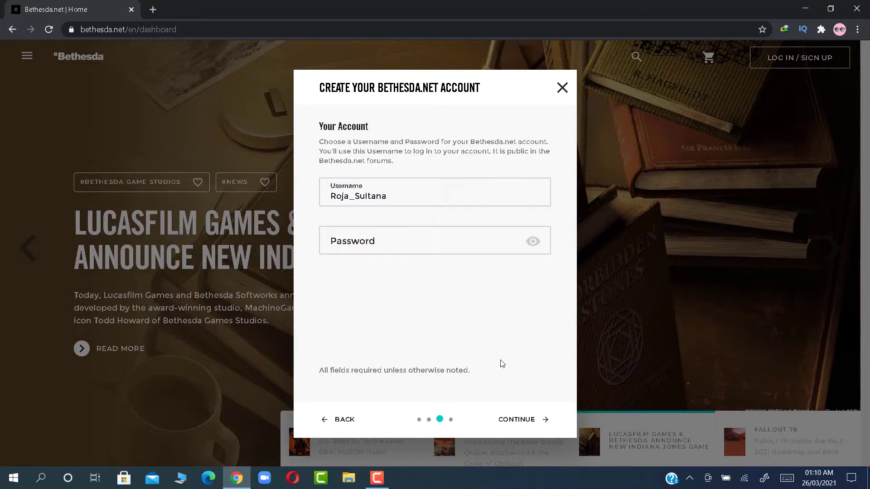
{"action": "left_click", "coordinate": [407, 236]}
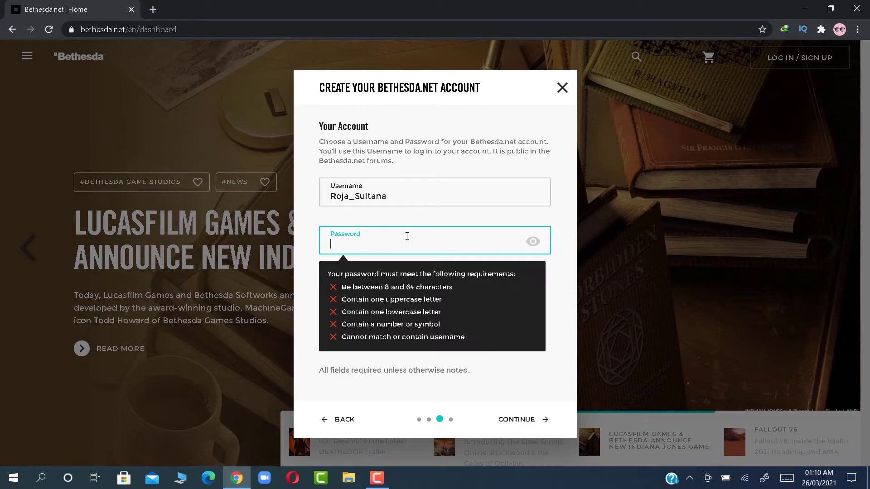
{"action": "type", "text": "P"}
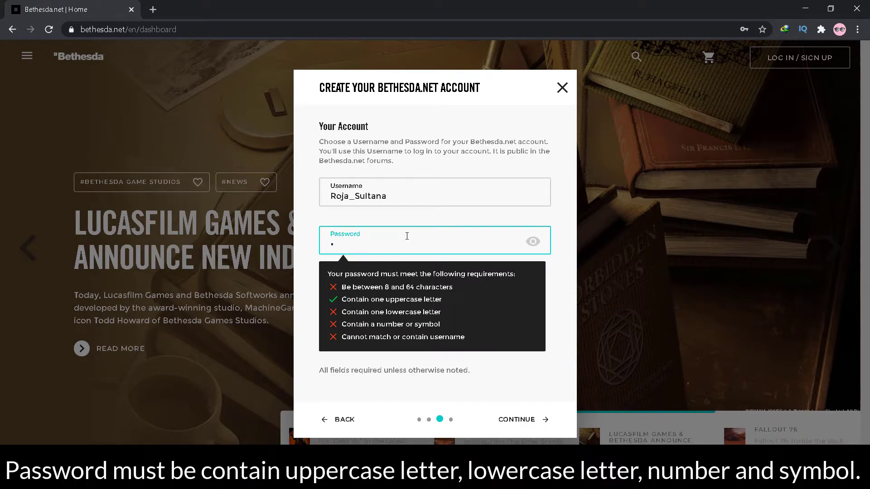
{"action": "type", "text": "a"}
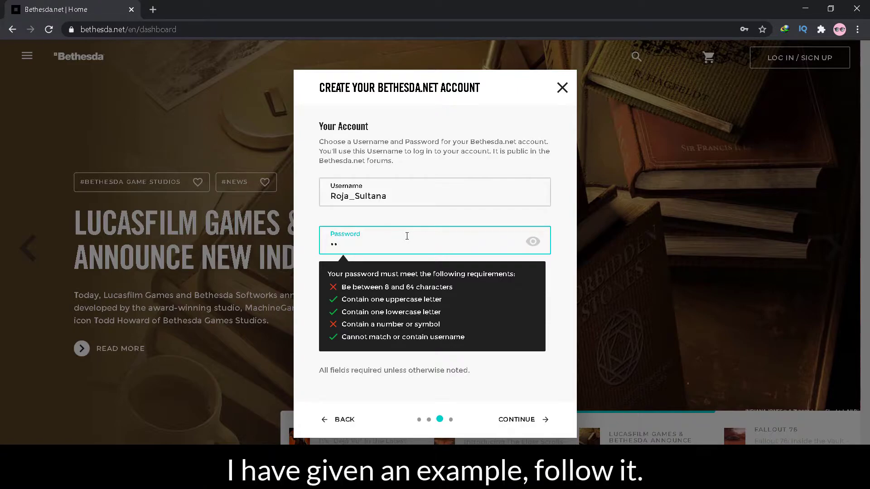
{"action": "type", "text": "••••••"}
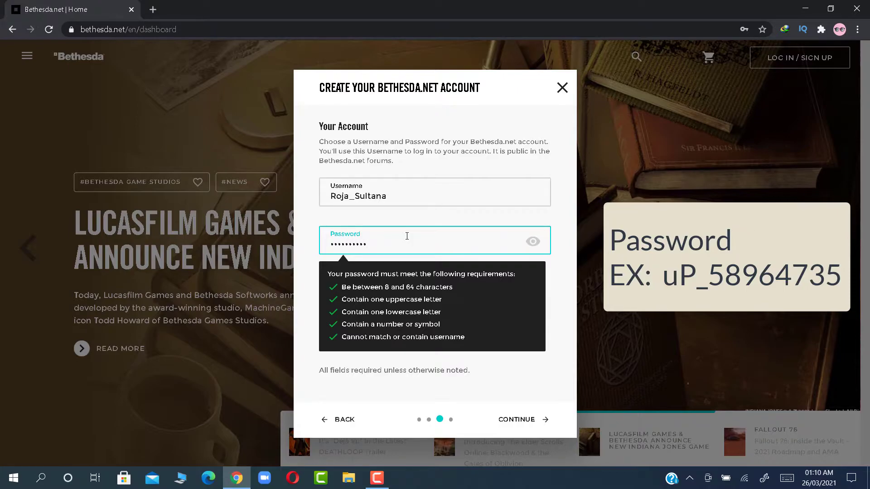
Choose the favorite cartoon character security question and enter its answer
{"action": "left_click", "coordinate": [531, 418]}
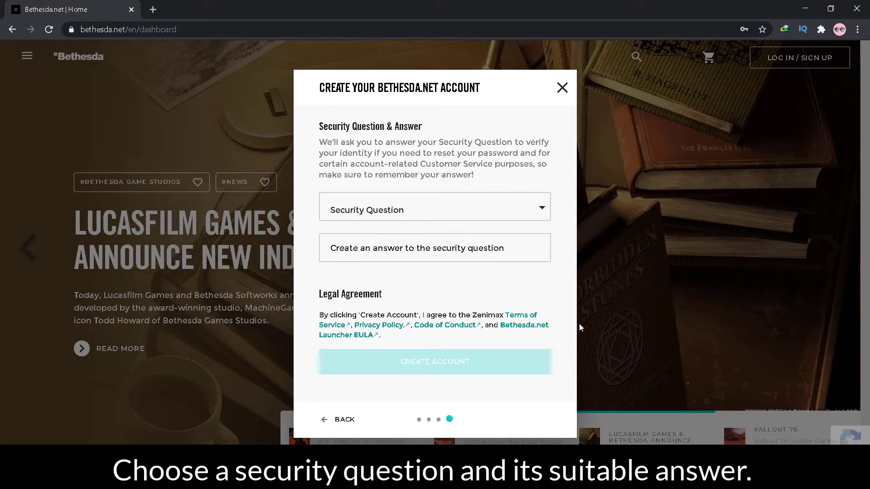
{"action": "left_click", "coordinate": [541, 208]}
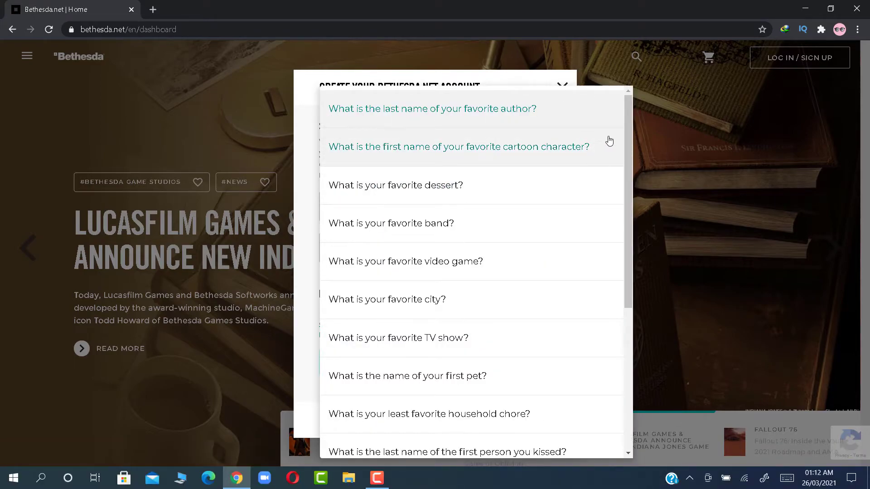
{"action": "left_click", "coordinate": [557, 154]}
{"action": "left_click", "coordinate": [505, 254]}
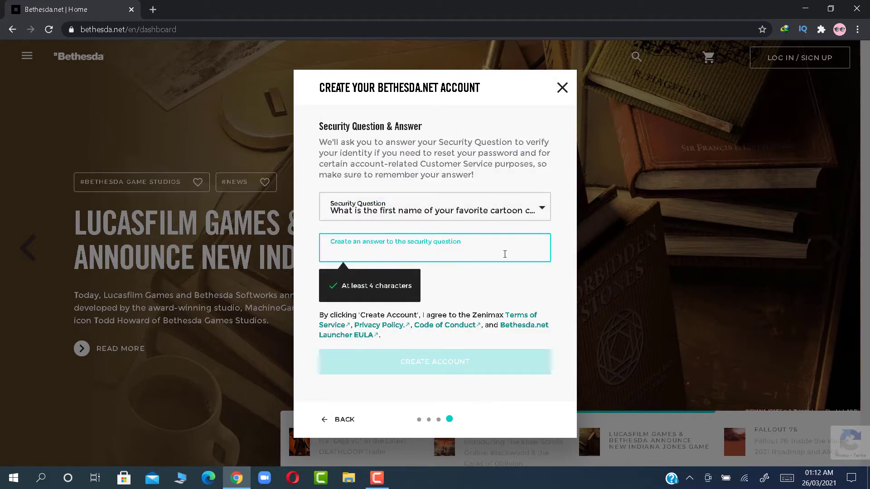
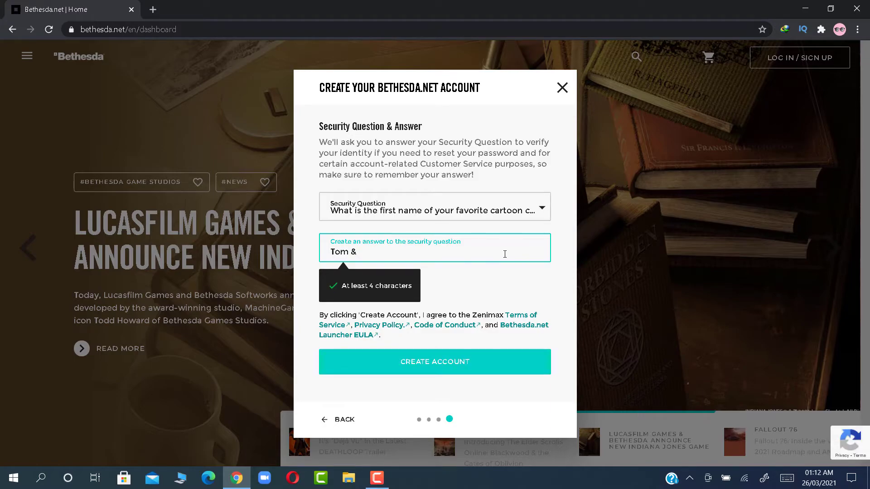
{"action": "left_click", "coordinate": [532, 281]}
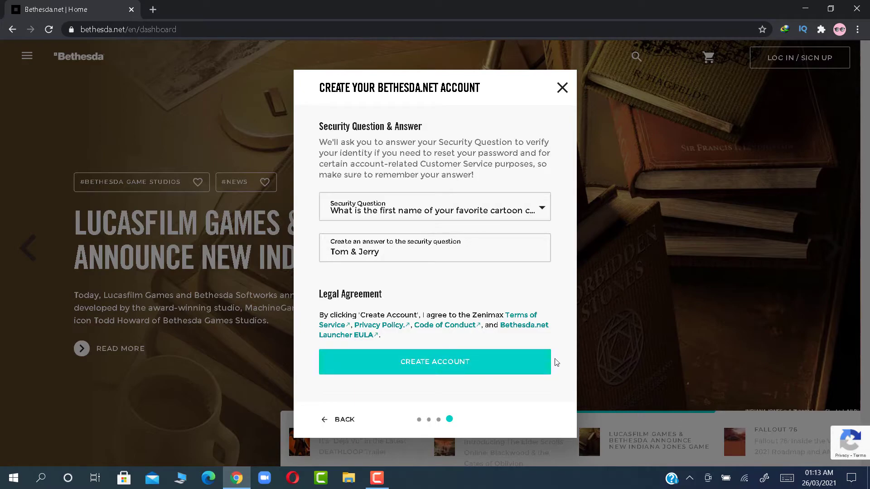
Submit CREATE ACCOUNT, select all bicycle tiles in the reCAPTCHA, and verify
{"action": "left_click", "coordinate": [526, 372]}
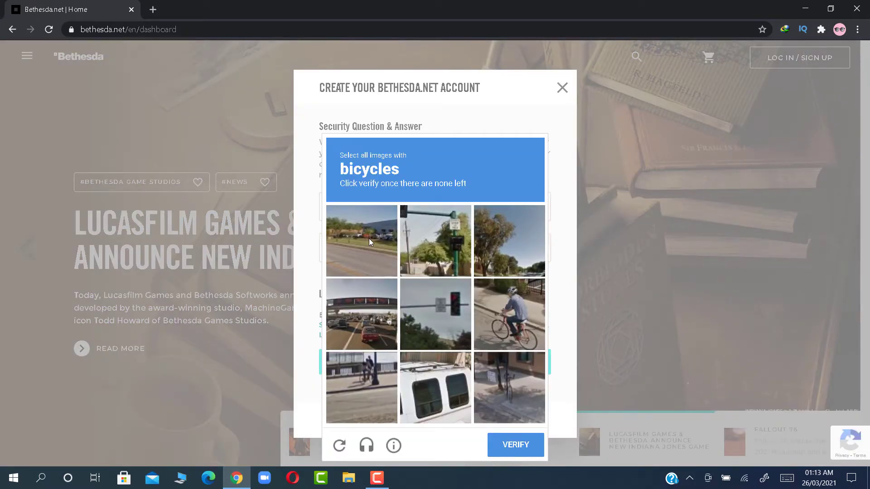
{"action": "left_click", "coordinate": [504, 325]}
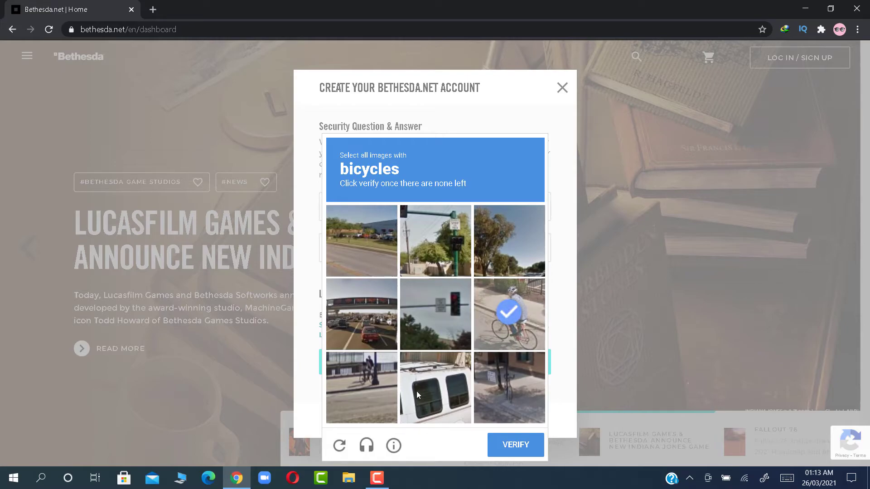
{"action": "left_click", "coordinate": [373, 383]}
{"action": "left_click", "coordinate": [527, 403]}
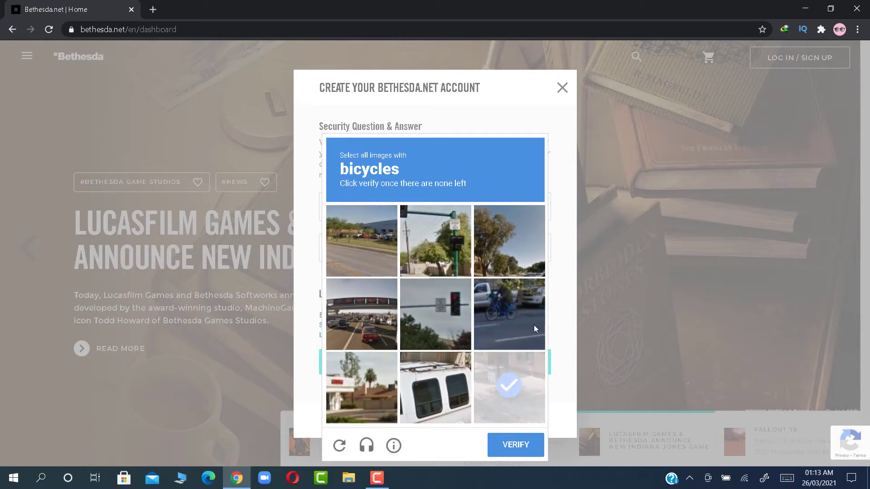
{"action": "left_click", "coordinate": [529, 309]}
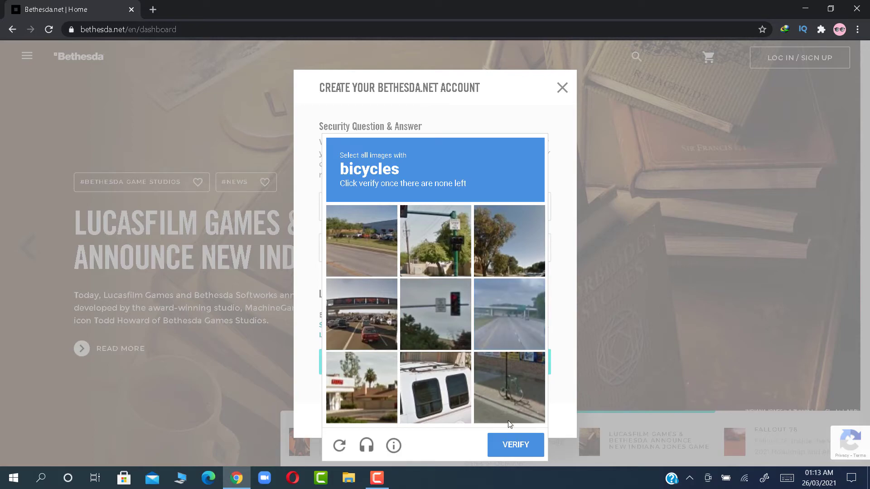
{"action": "left_click", "coordinate": [530, 387]}
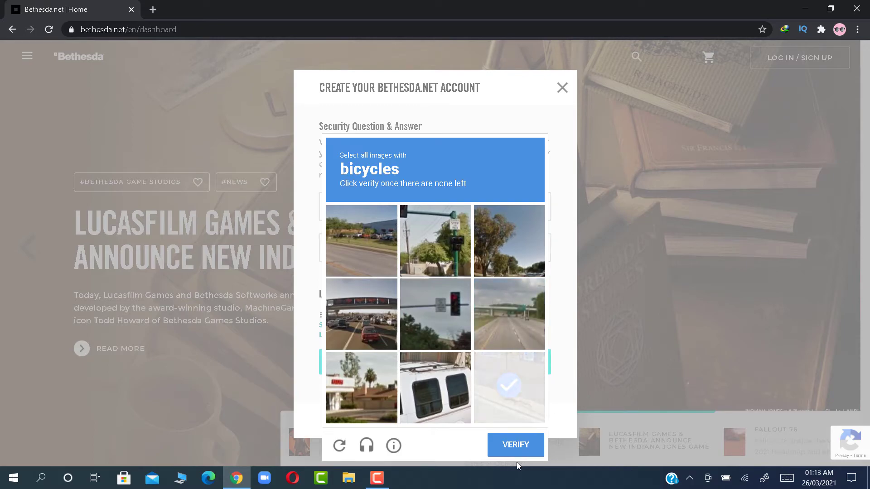
{"action": "left_click", "coordinate": [521, 411]}
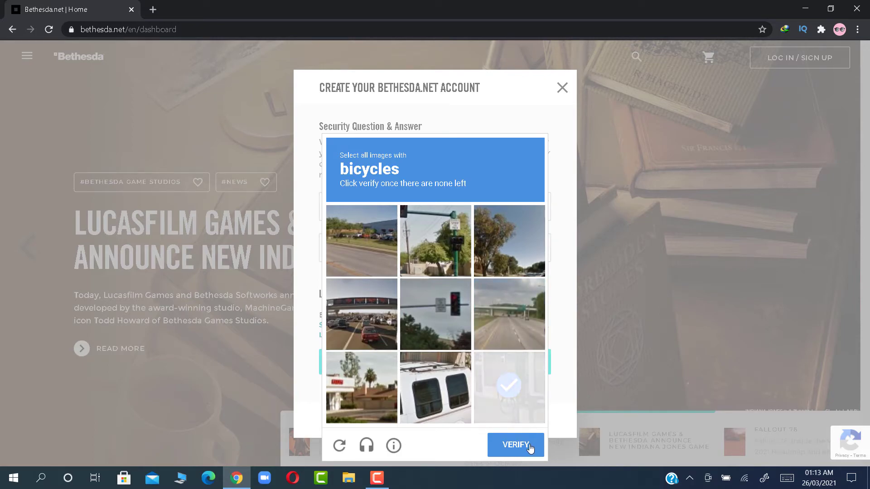
{"action": "left_click", "coordinate": [534, 383]}
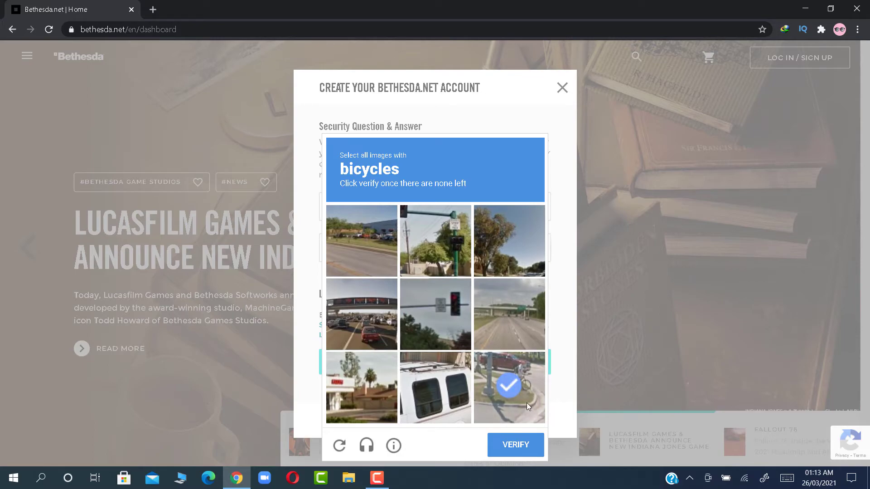
{"action": "left_click", "coordinate": [527, 449]}
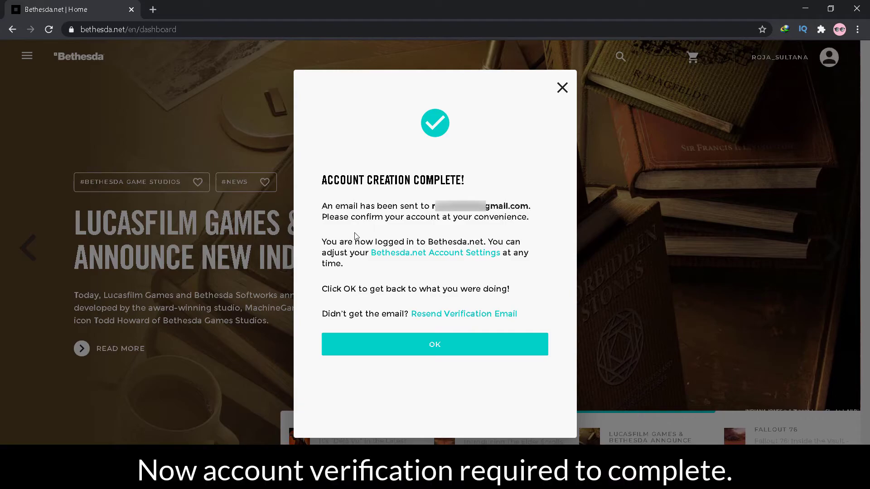
Open a new Chrome tab, search 'gmail', and go to the Gmail inbox
{"action": "left_click", "coordinate": [153, 9]}
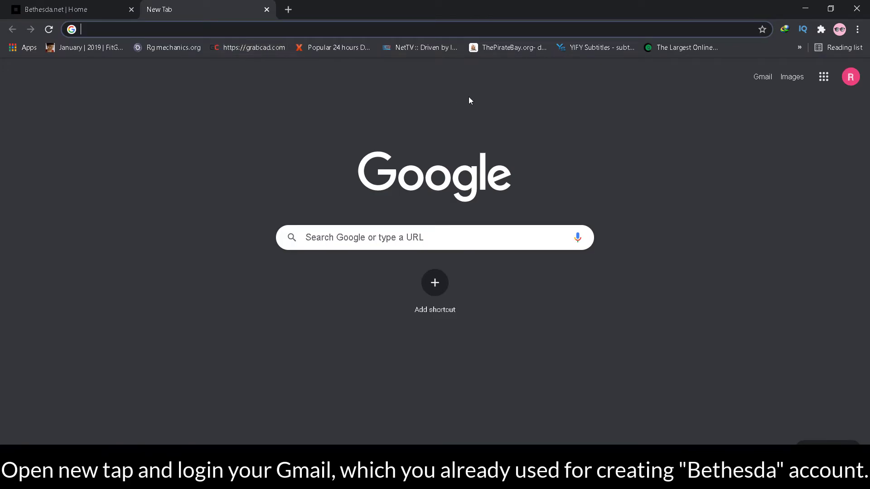
{"action": "type", "text": "gmail"}
{"action": "key", "text": "Return"}
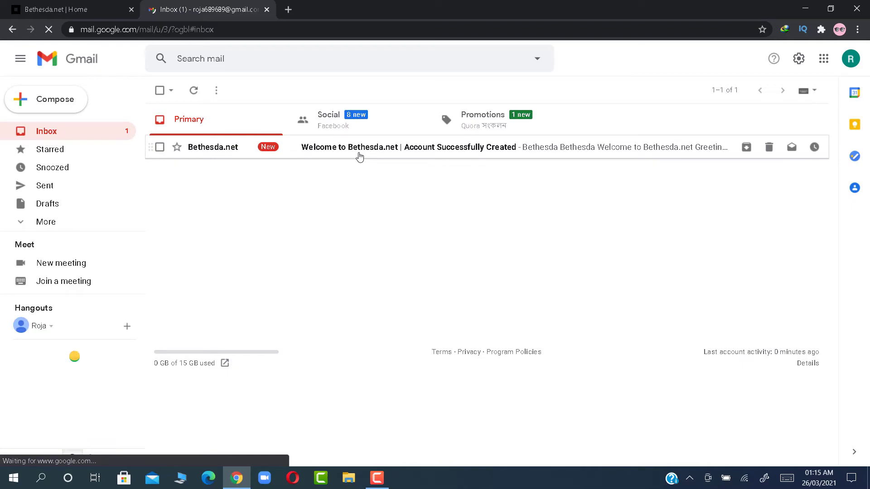
Open the Bethesda.net welcome email and follow its VERIFY ACCOUNT link
{"action": "left_click", "coordinate": [357, 154]}
{"action": "scroll", "coordinate": [544, 253], "scroll_direction": "down", "scroll_amount": 2}
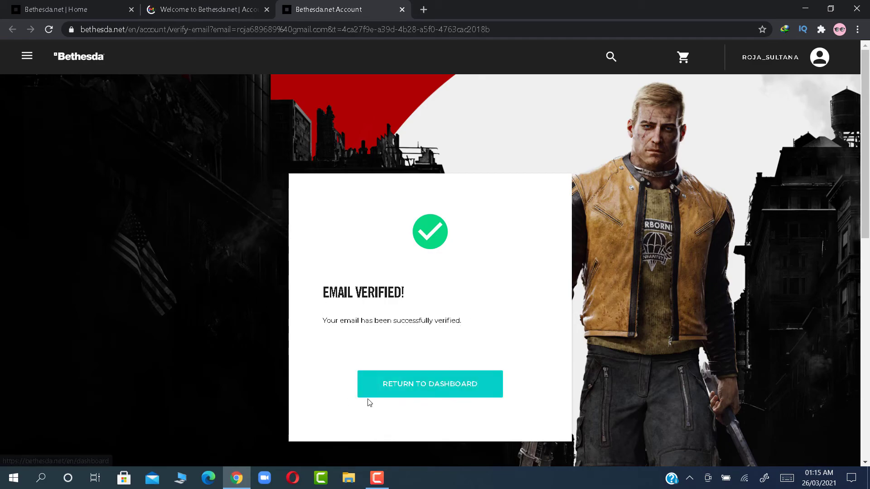
Return to the Bethesda.net dashboard and scroll through it while logged in with the new account
{"action": "left_click", "coordinate": [409, 385]}
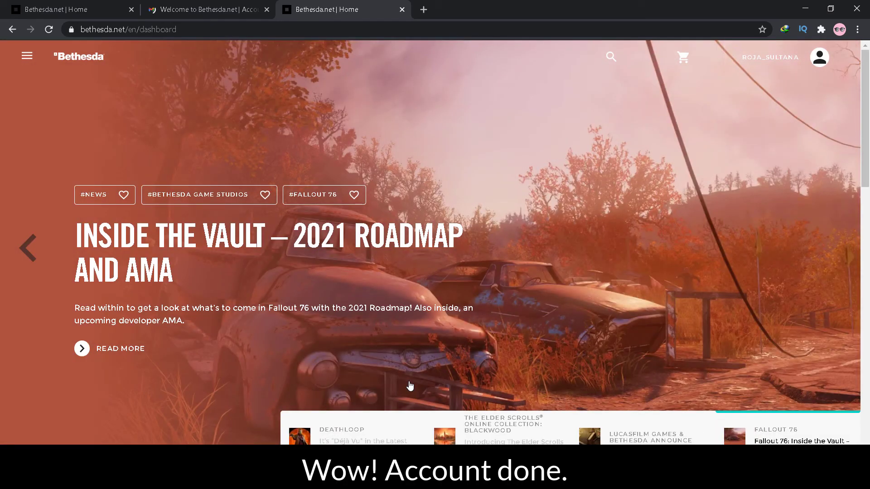
{"action": "scroll", "coordinate": [729, 262], "scroll_direction": "down", "scroll_amount": 9}
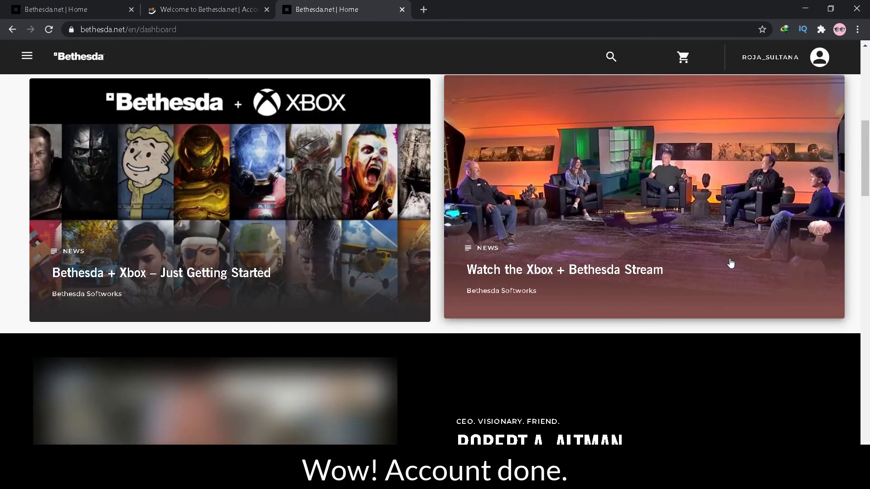
{"action": "scroll", "coordinate": [730, 262], "scroll_direction": "up", "scroll_amount": 9}
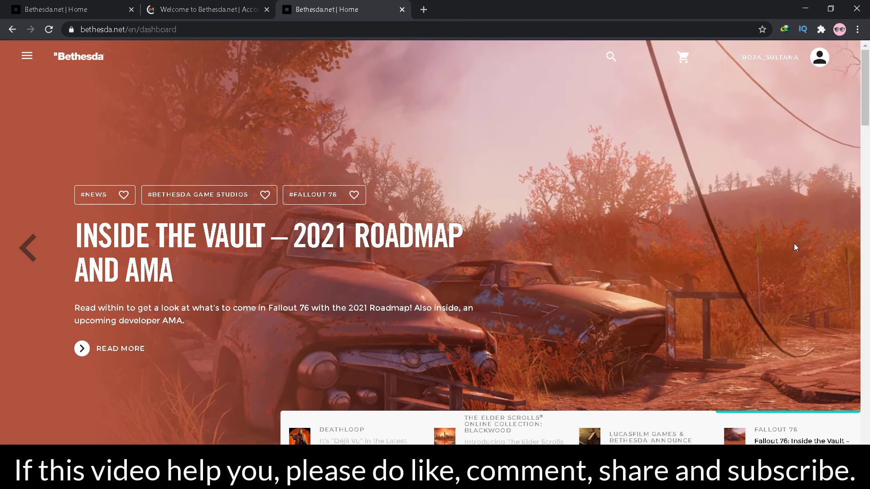
{"action": "scroll", "coordinate": [794, 243], "scroll_direction": "down", "scroll_amount": 15}
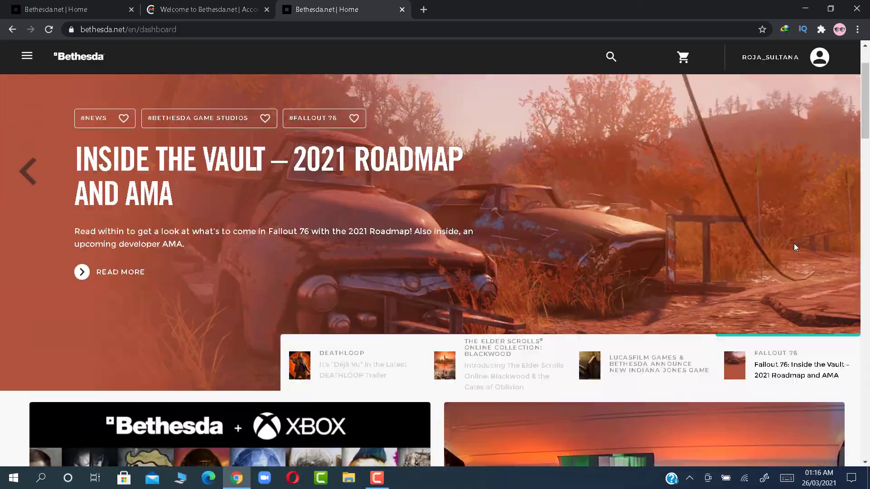